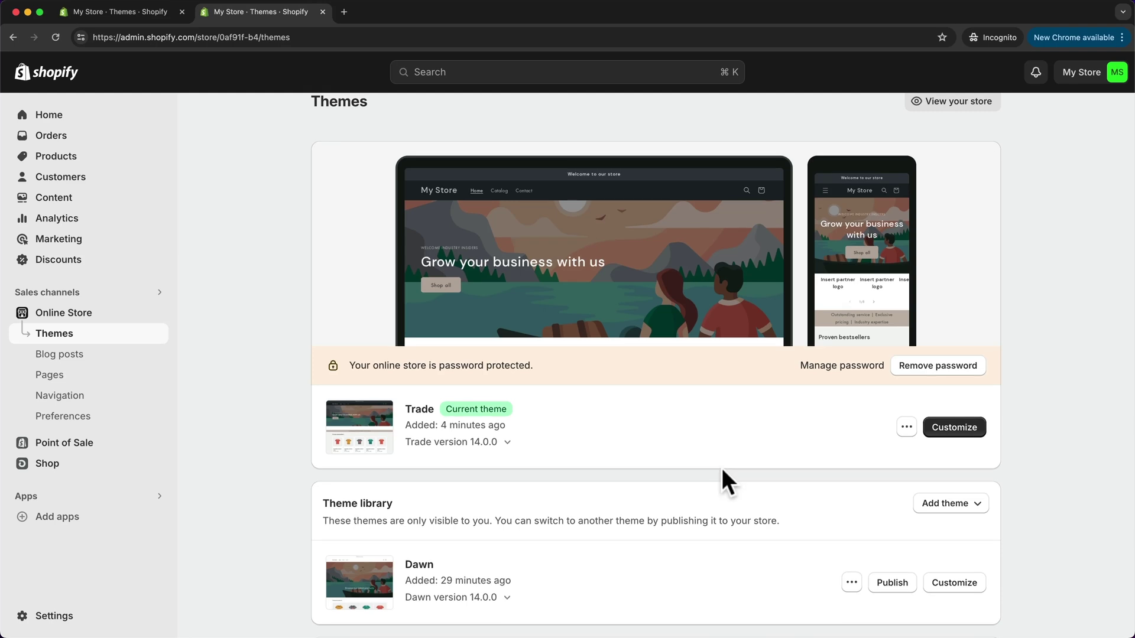
# Open the current Trade theme in the theme editor via Customize
pyautogui.click(954, 428)
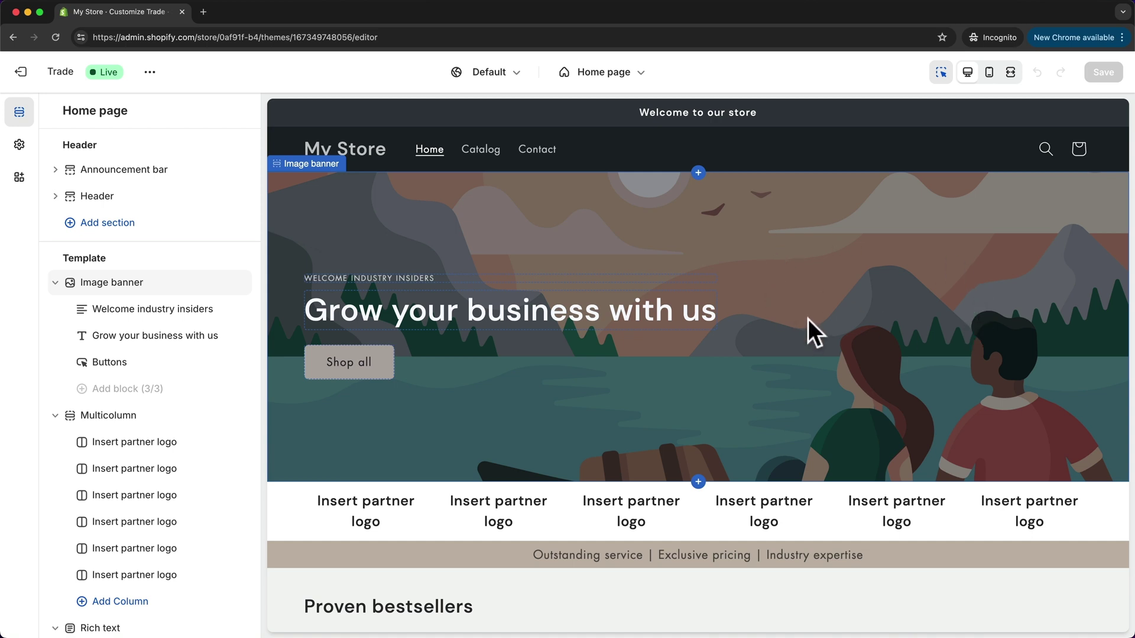
pyautogui.scroll(-6, 690, 239)
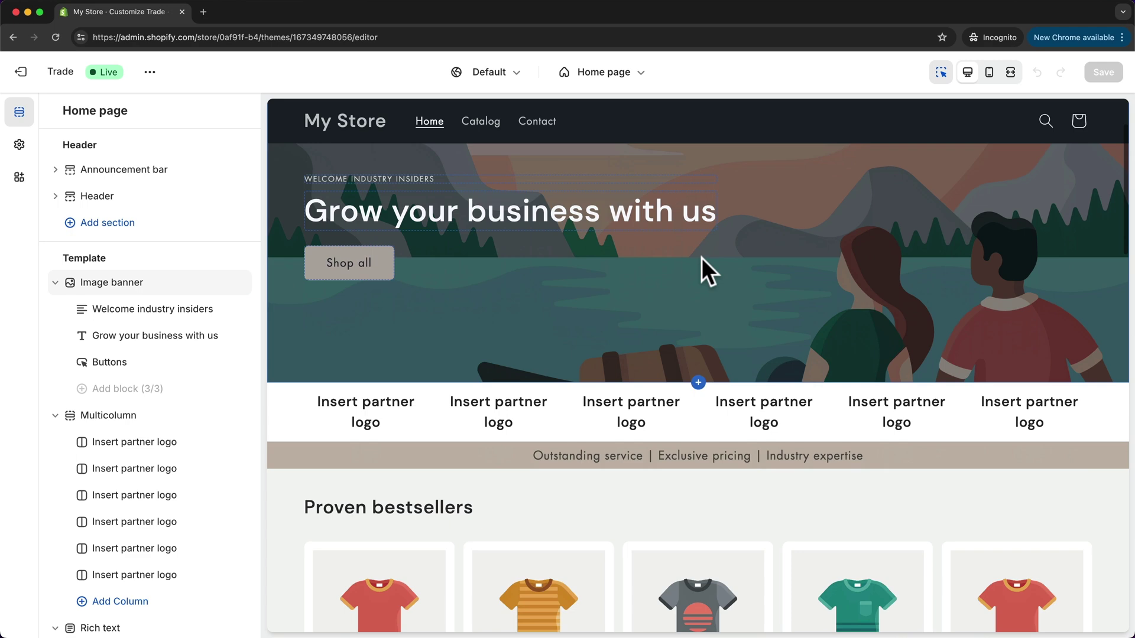
pyautogui.scroll(-10, 768, 358)
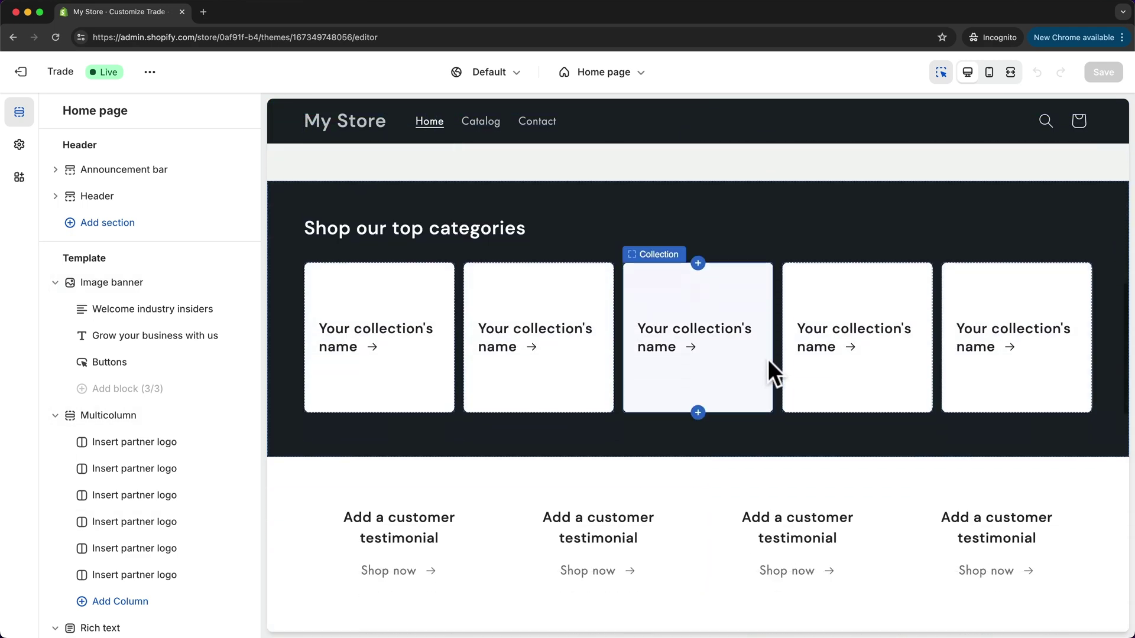
pyautogui.scroll(12, 767, 355)
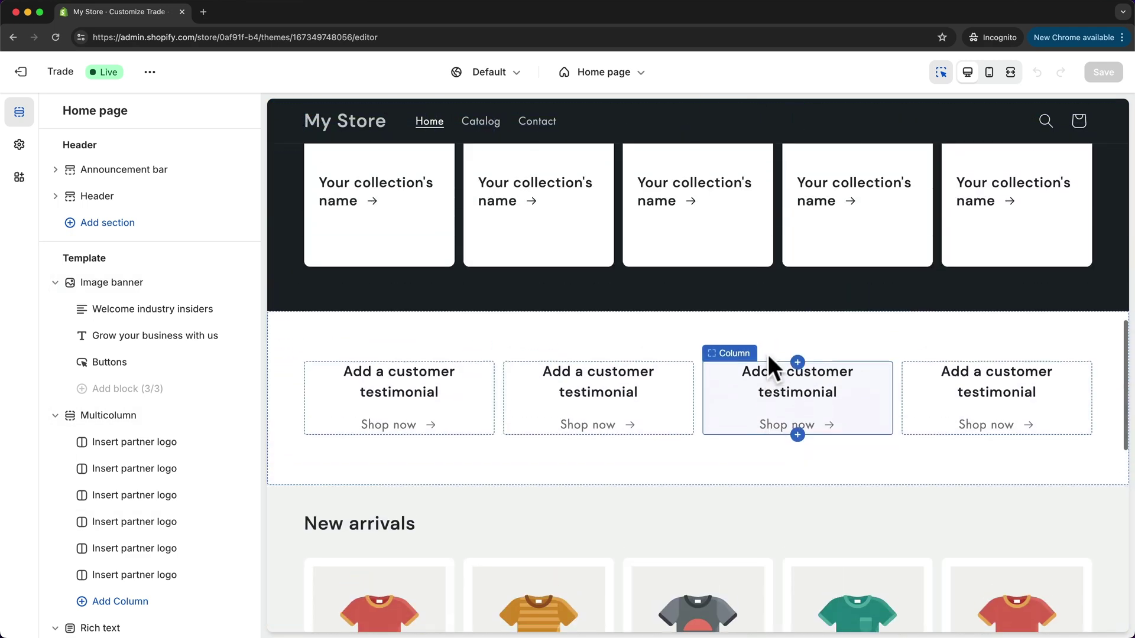
pyautogui.scroll(8, 814, 349)
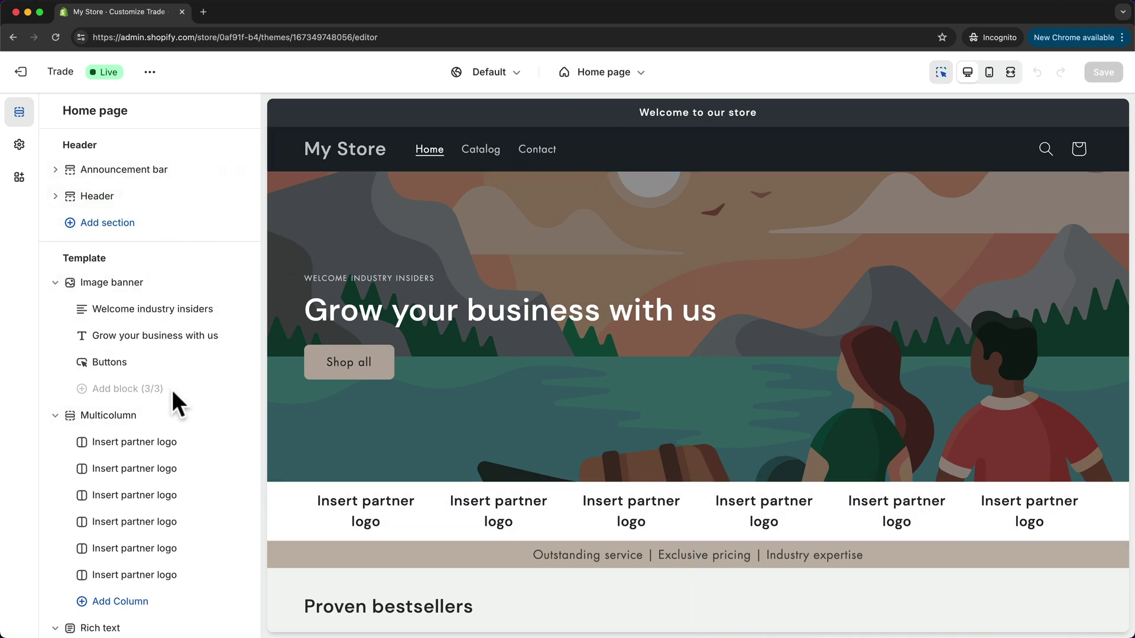
pyautogui.scroll(-10, 172, 389)
pyautogui.scroll(-10, 516, 552)
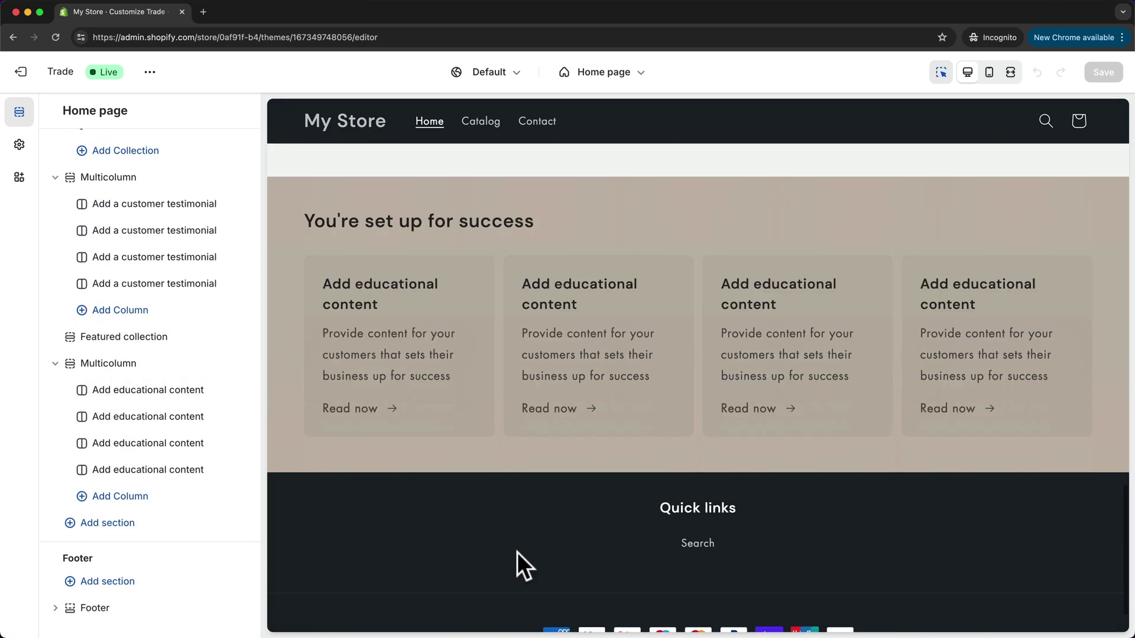
pyautogui.scroll(-2, 517, 552)
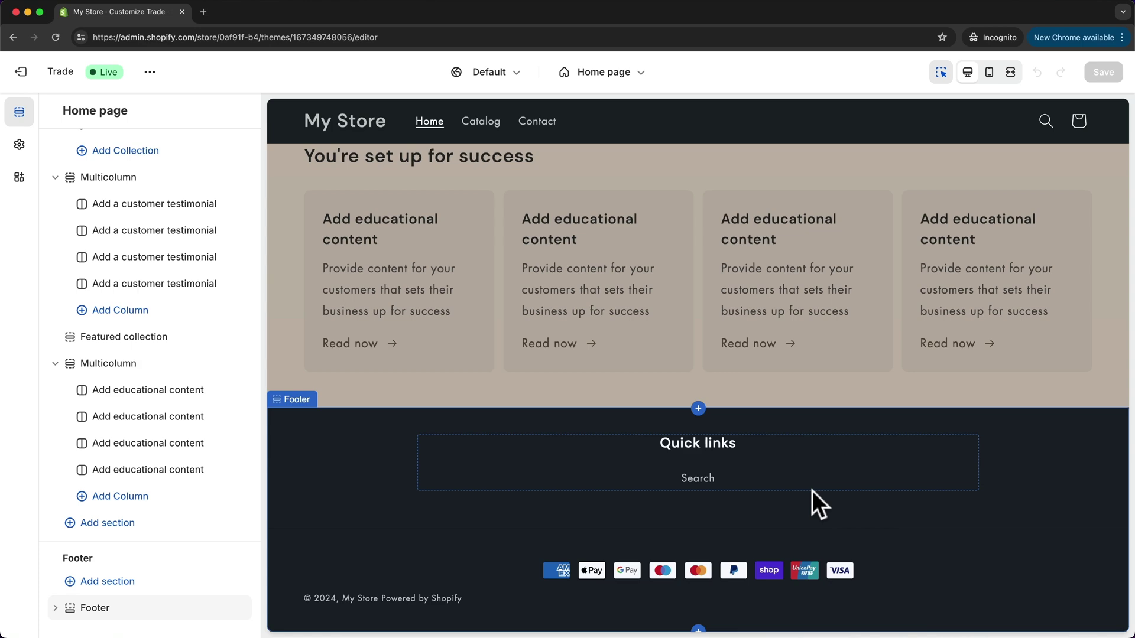
pyautogui.scroll(10, 528, 505)
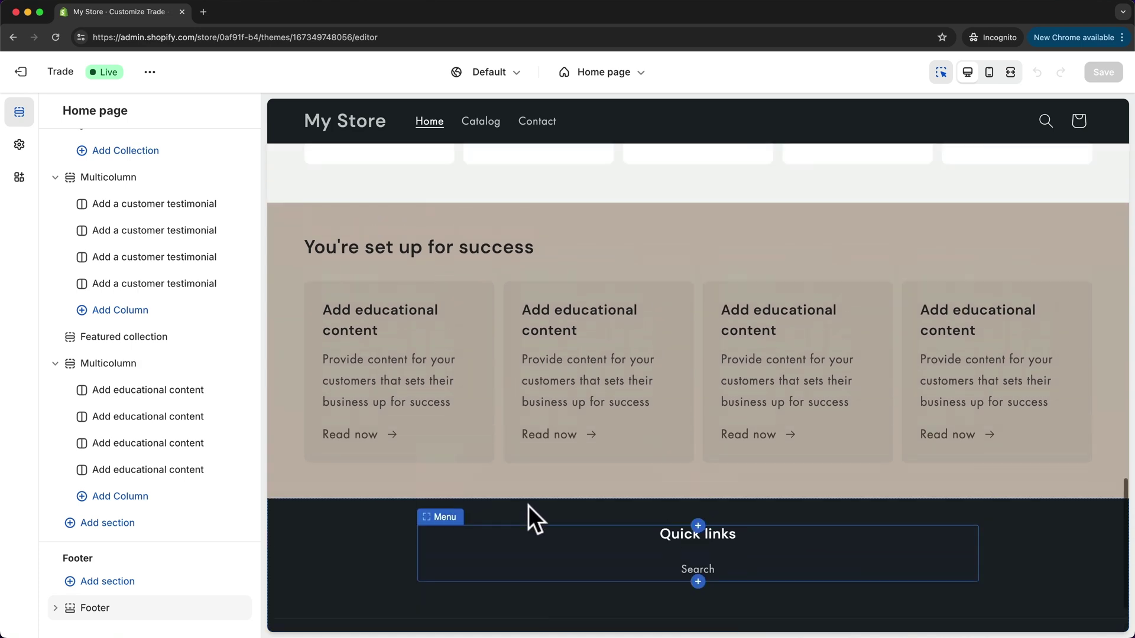
pyautogui.scroll(10, 529, 505)
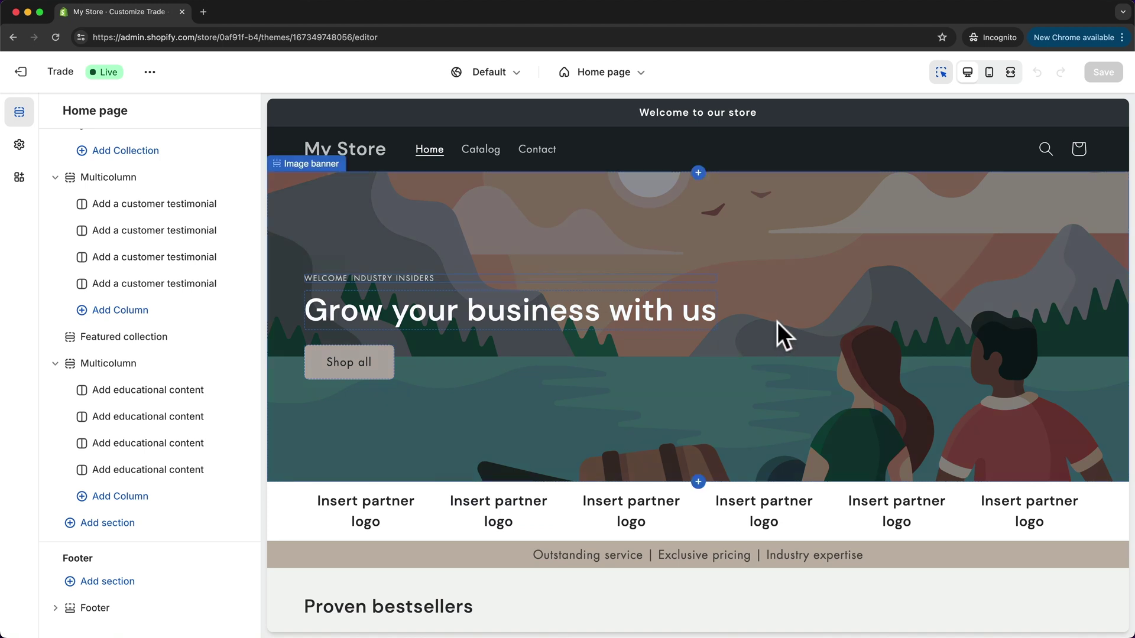
pyautogui.click(632, 77)
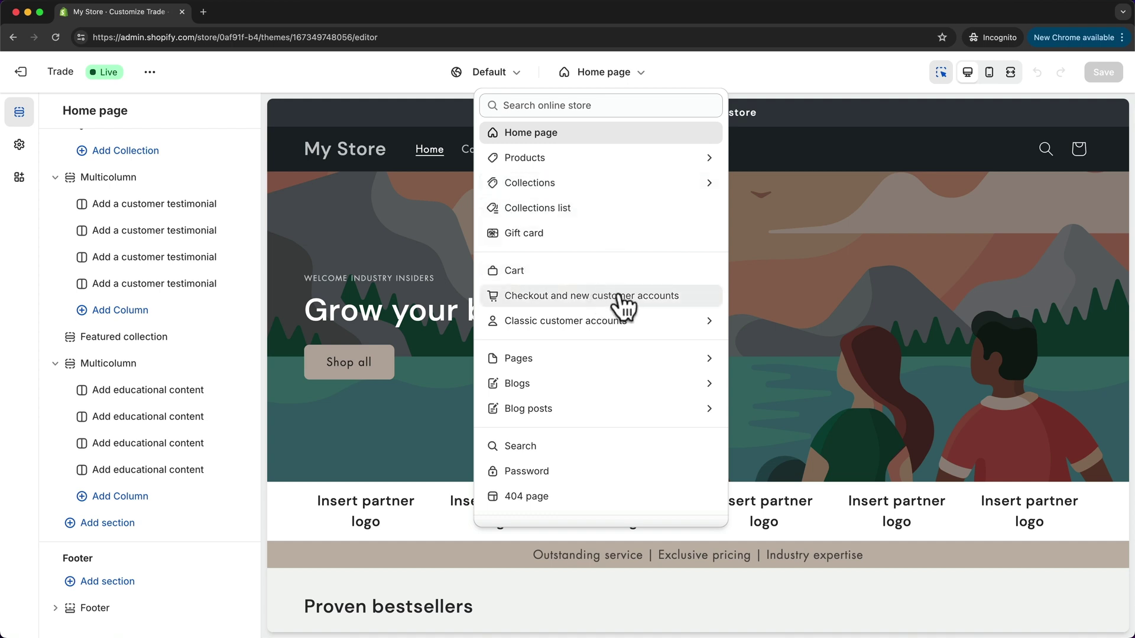
pyautogui.click(635, 73)
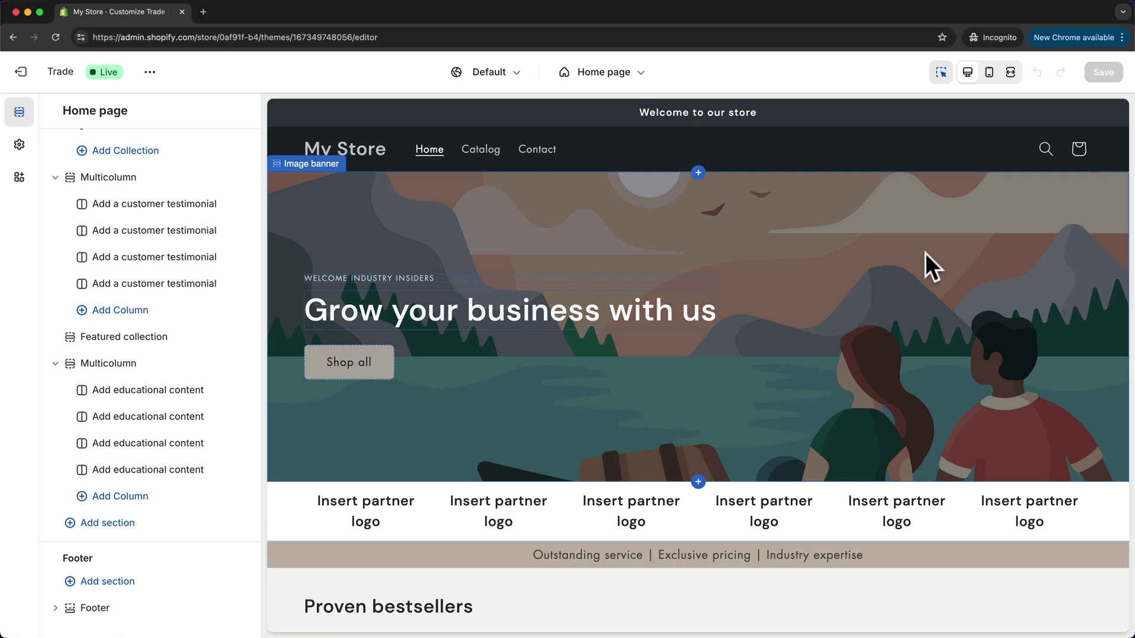
pyautogui.click(990, 76)
pyautogui.scroll(-2, 741, 300)
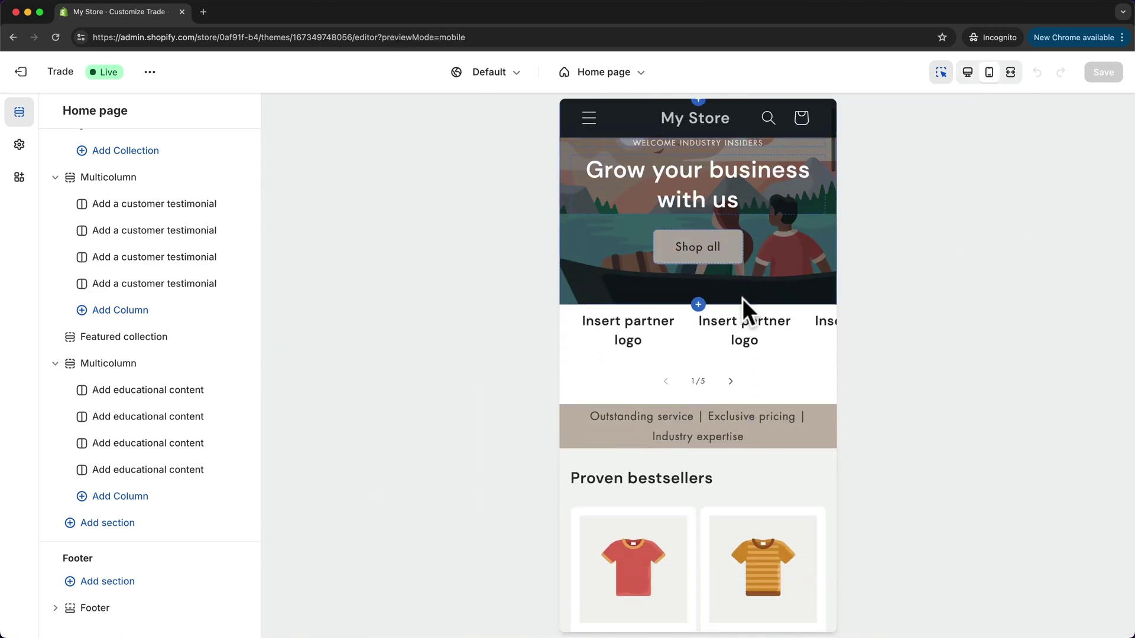
pyautogui.scroll(-8, 743, 299)
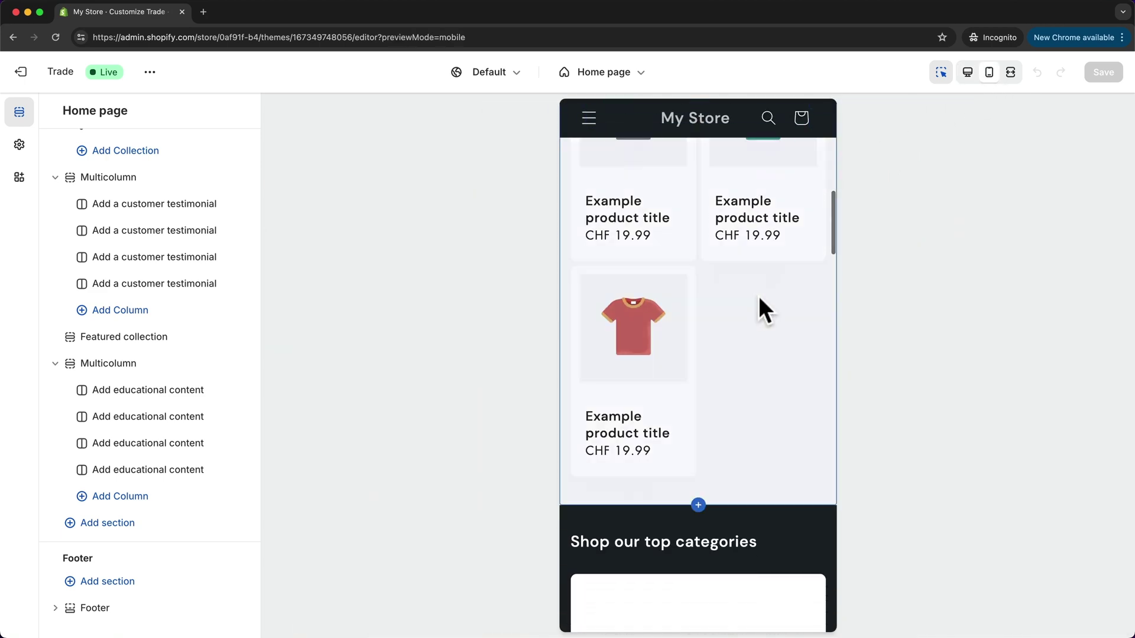
pyautogui.click(1010, 73)
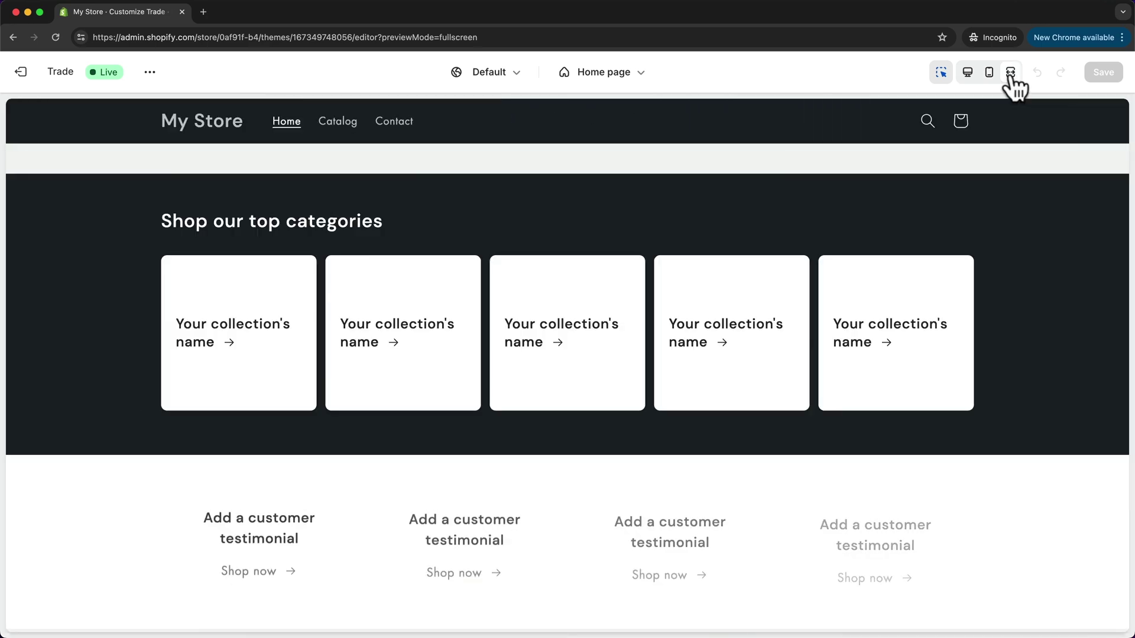
pyautogui.scroll(-3, 861, 279)
pyautogui.scroll(12, 861, 279)
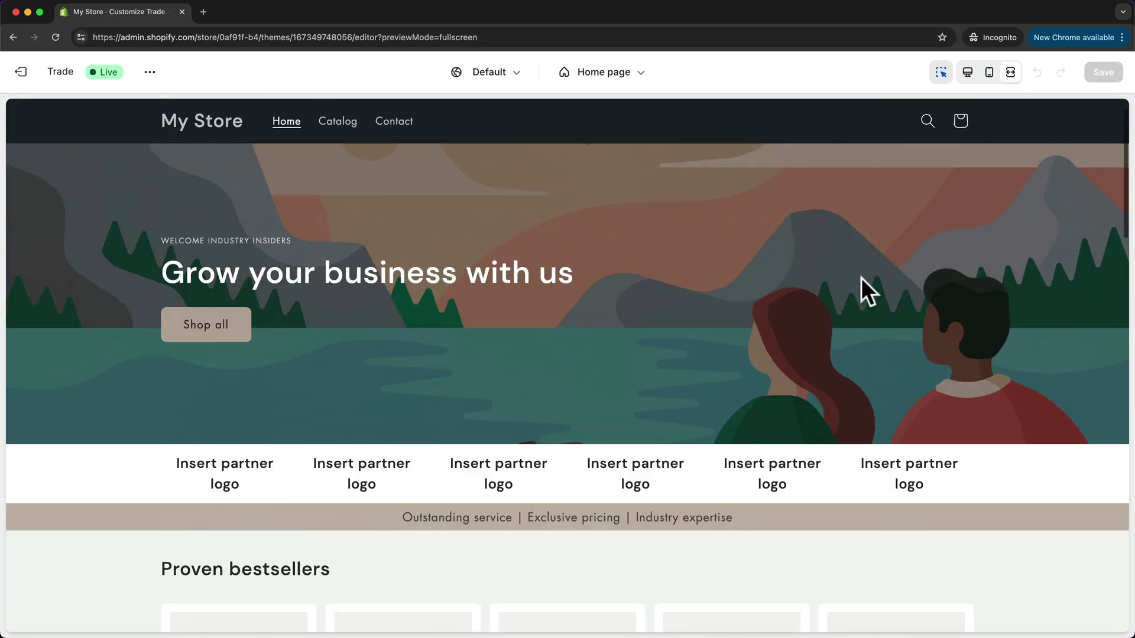
pyautogui.scroll(2, 861, 278)
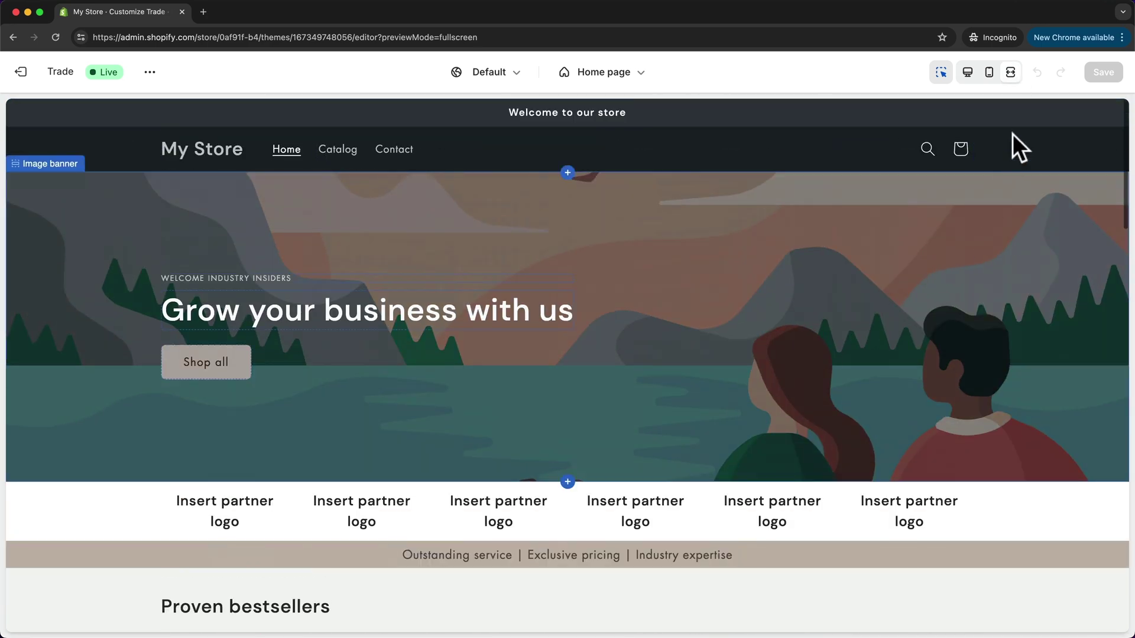
pyautogui.click(967, 73)
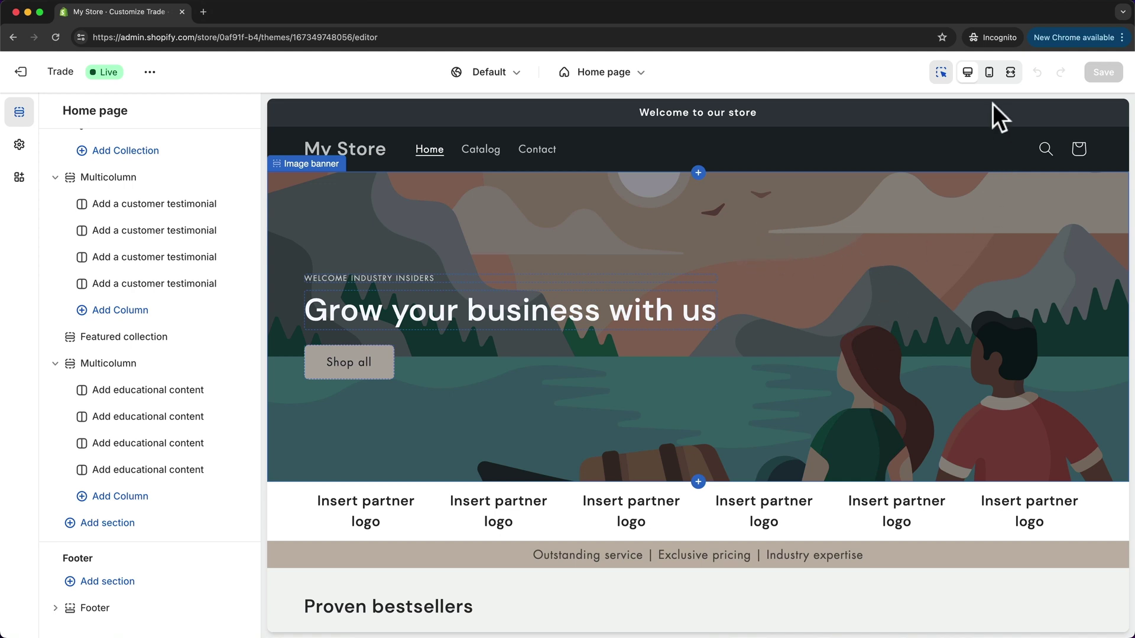
pyautogui.click(767, 449)
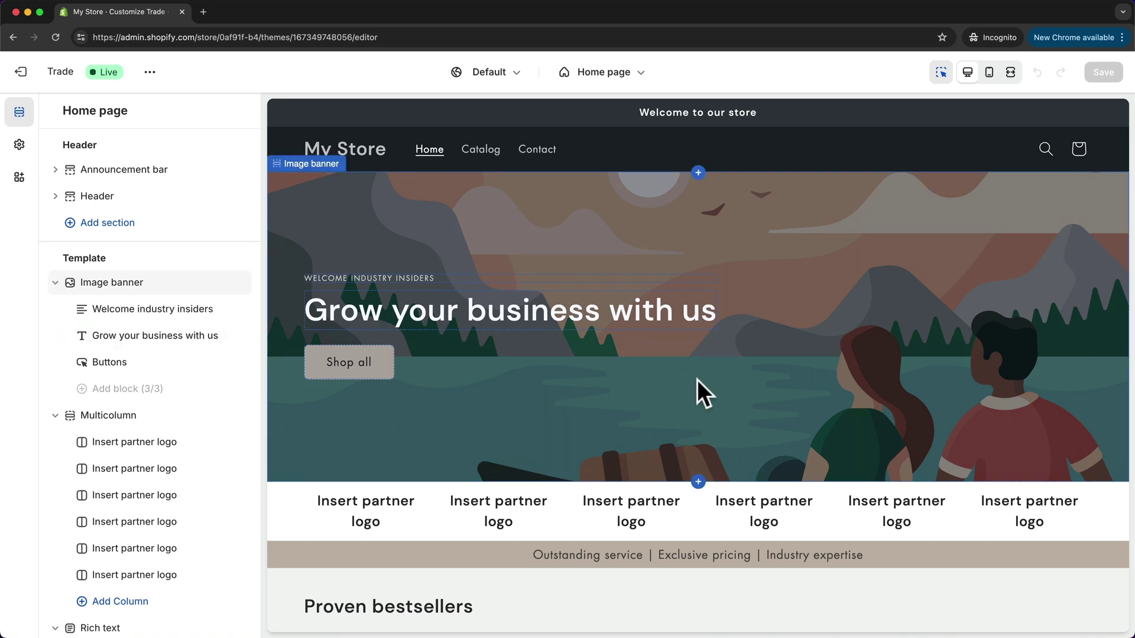
pyautogui.scroll(-1, 759, 313)
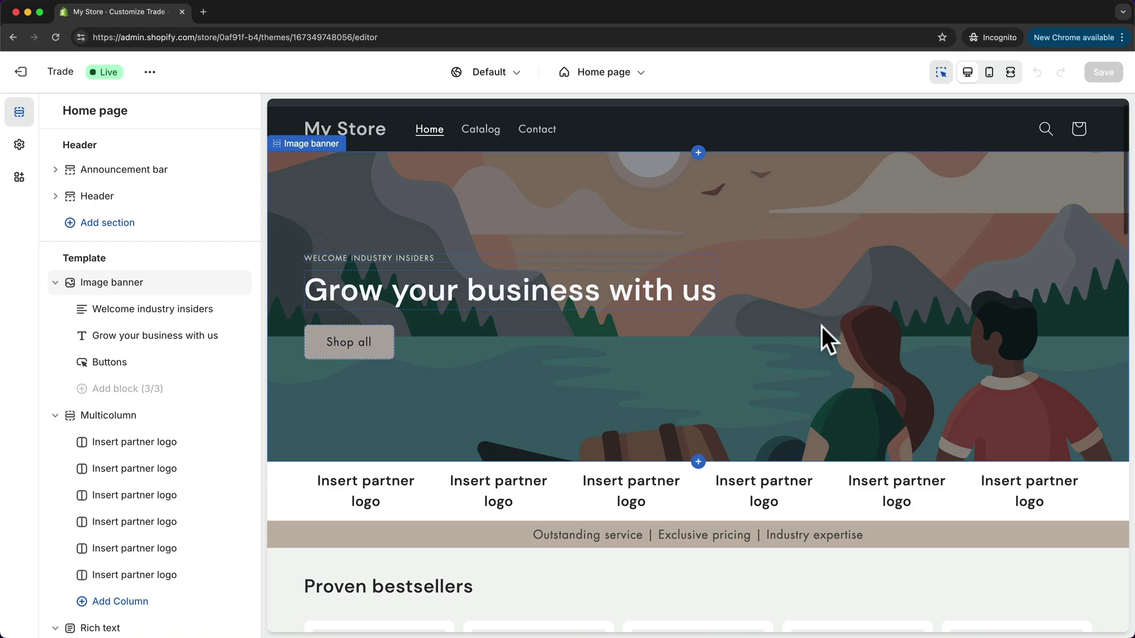
pyautogui.scroll(-2, 821, 323)
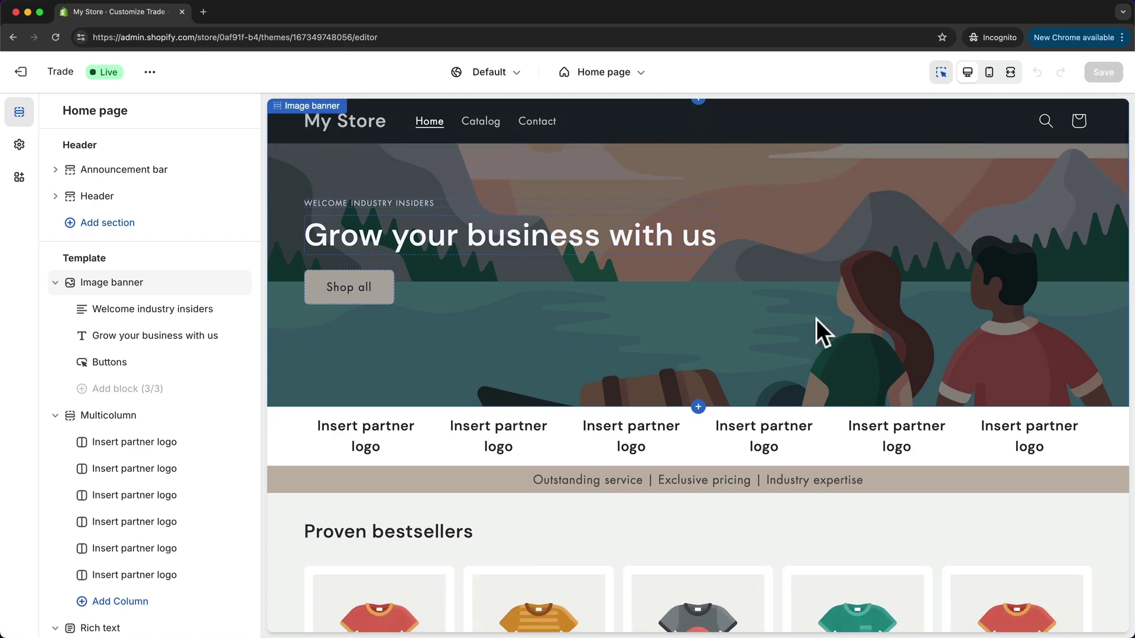
pyautogui.scroll(2, 817, 319)
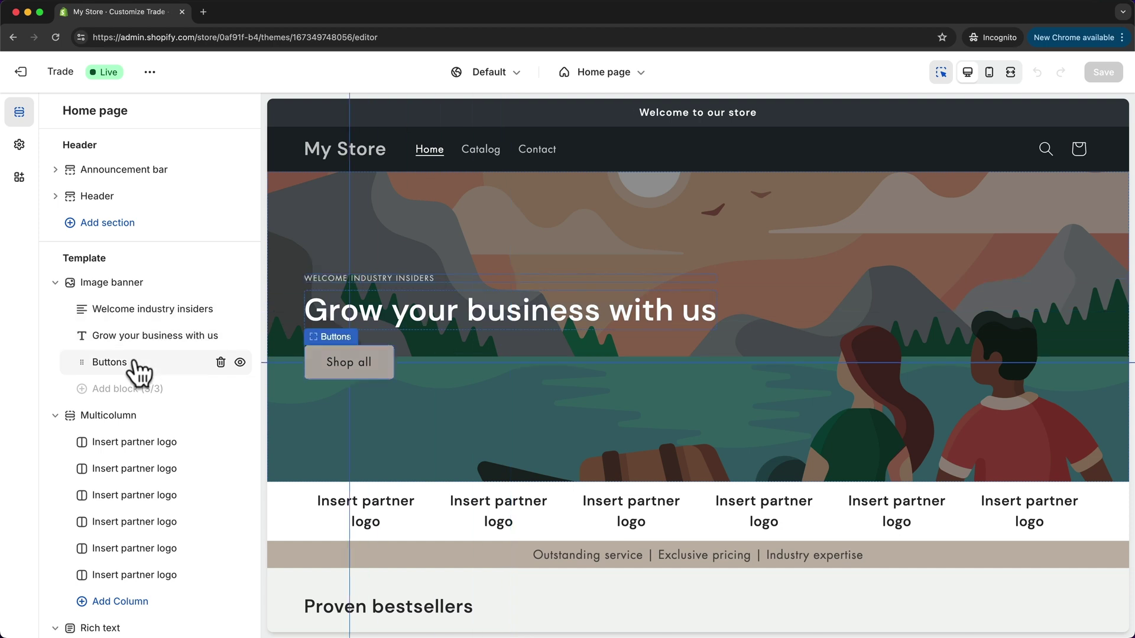
pyautogui.scroll(-3, 139, 370)
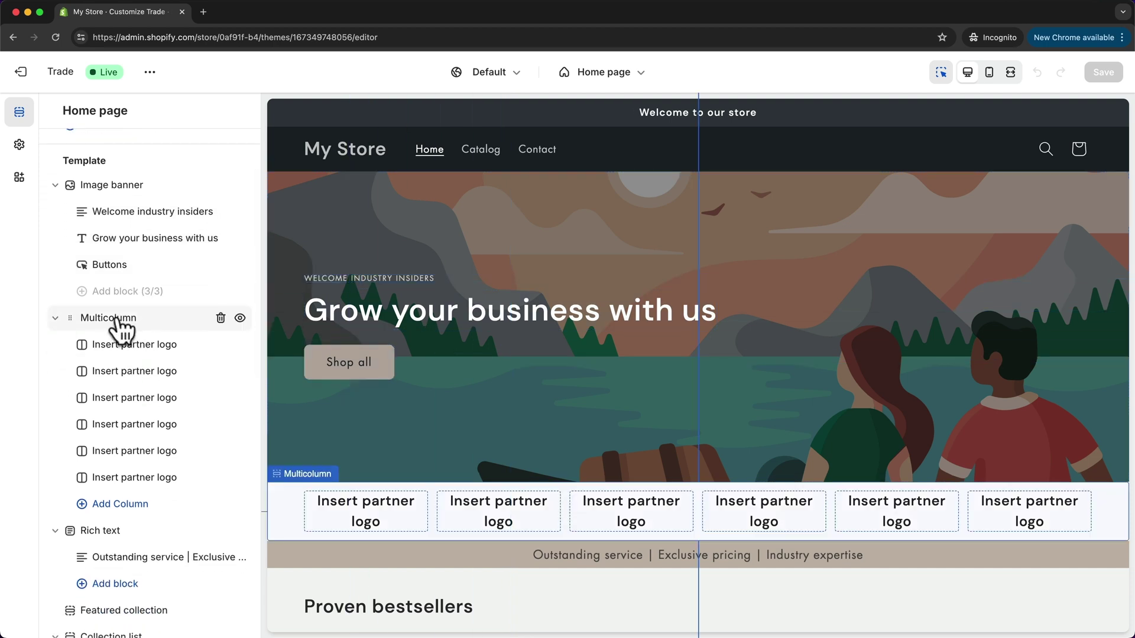
pyautogui.scroll(-2, 440, 417)
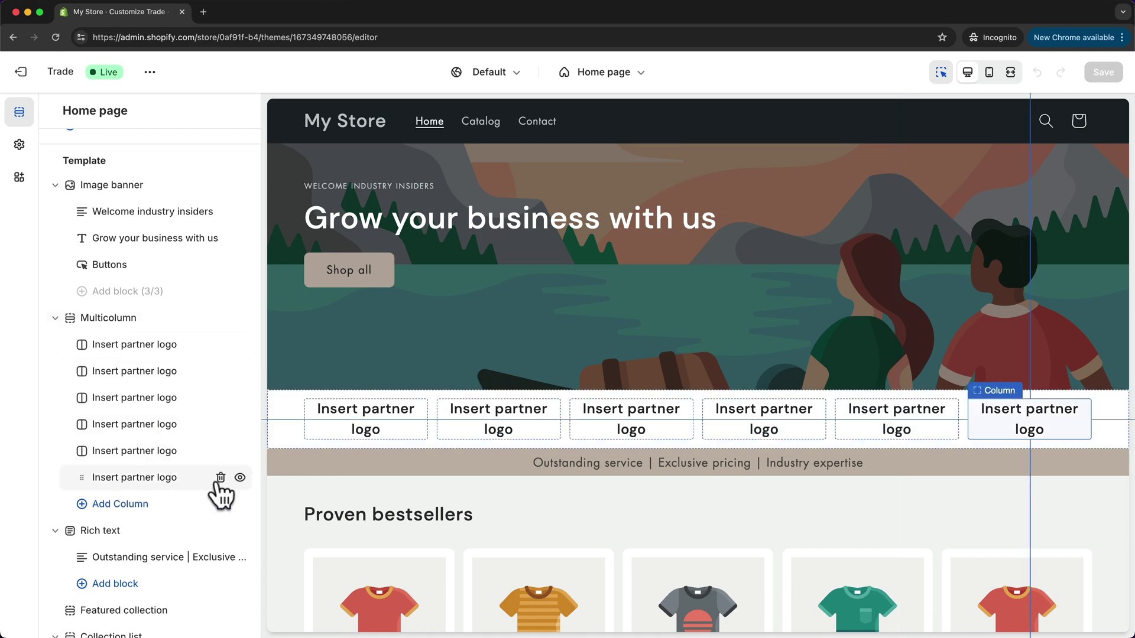
# Delete the sixth and fifth partner-logo blocks, leaving four, and select the Multicolumn section
pyautogui.click(220, 478)
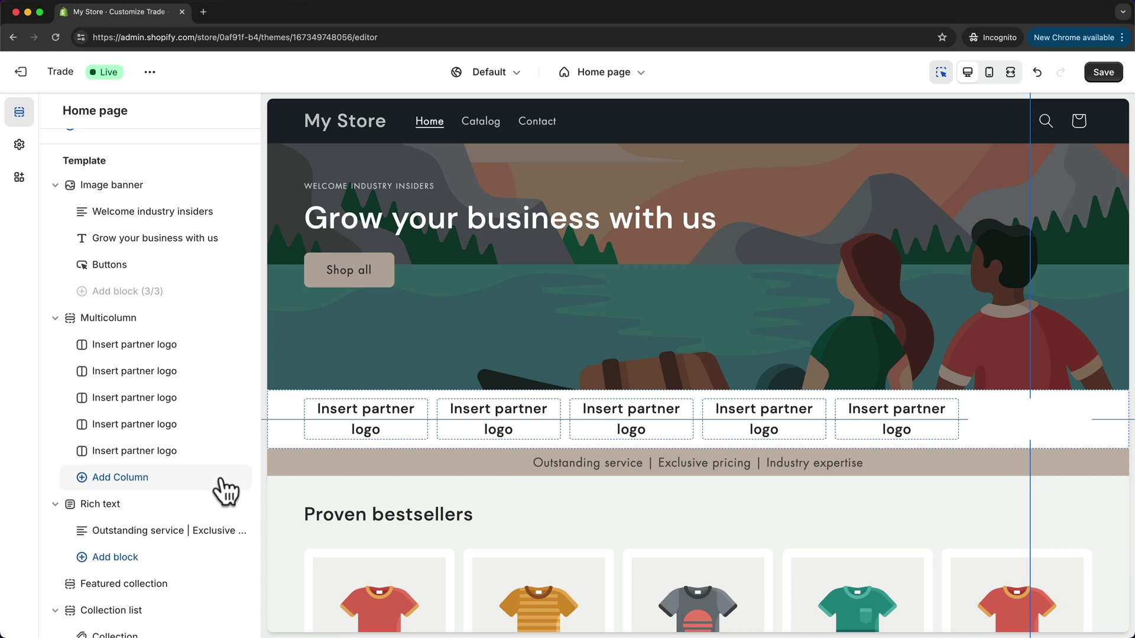
pyautogui.click(900, 413)
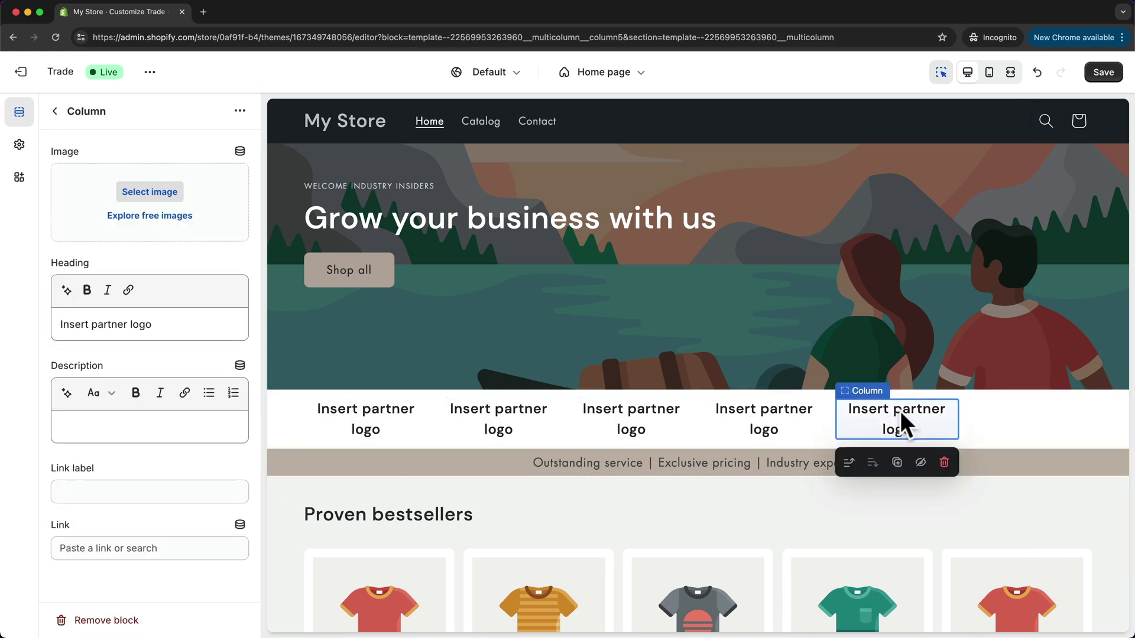
pyautogui.click(944, 463)
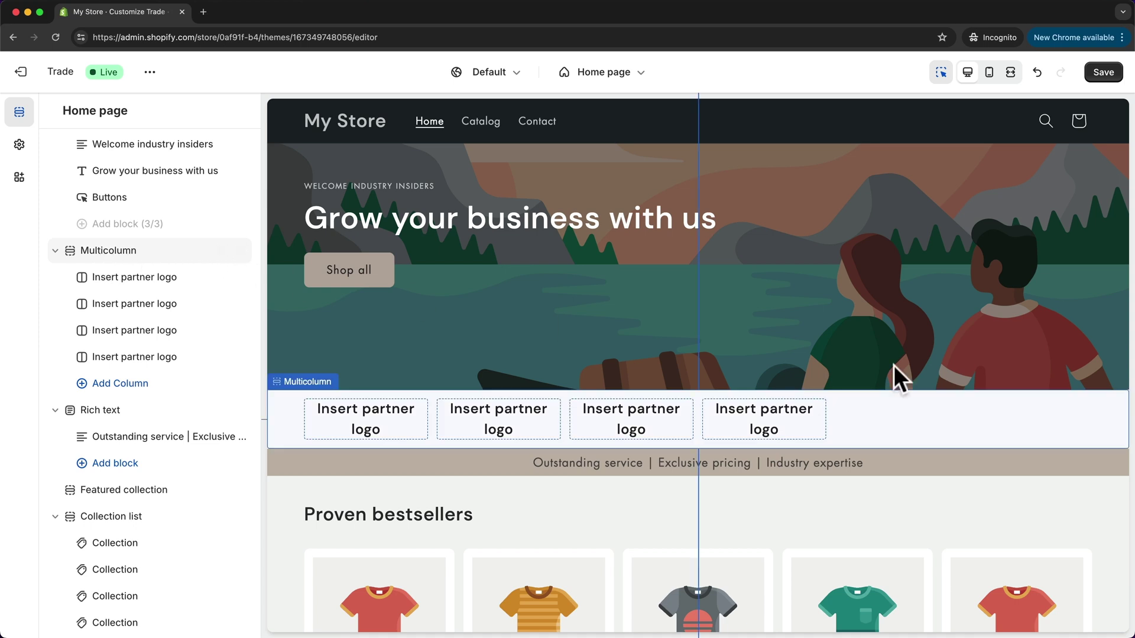
pyautogui.click(895, 415)
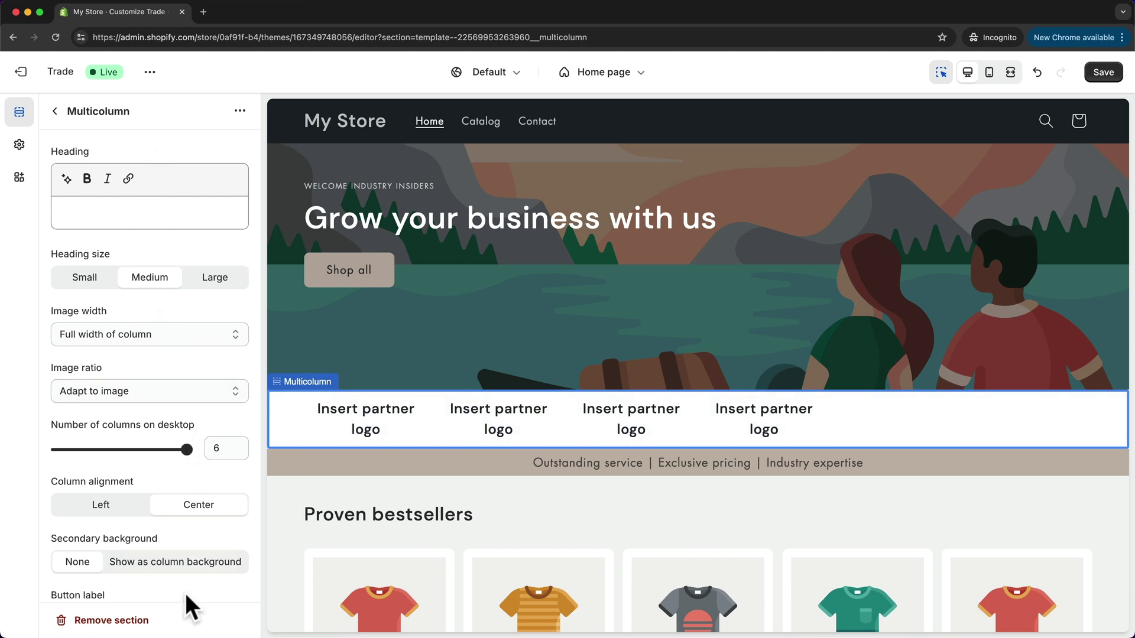
# Delete the partner-logo Multicolumn section and move Rich text directly below Image banner
pyautogui.click(112, 620)
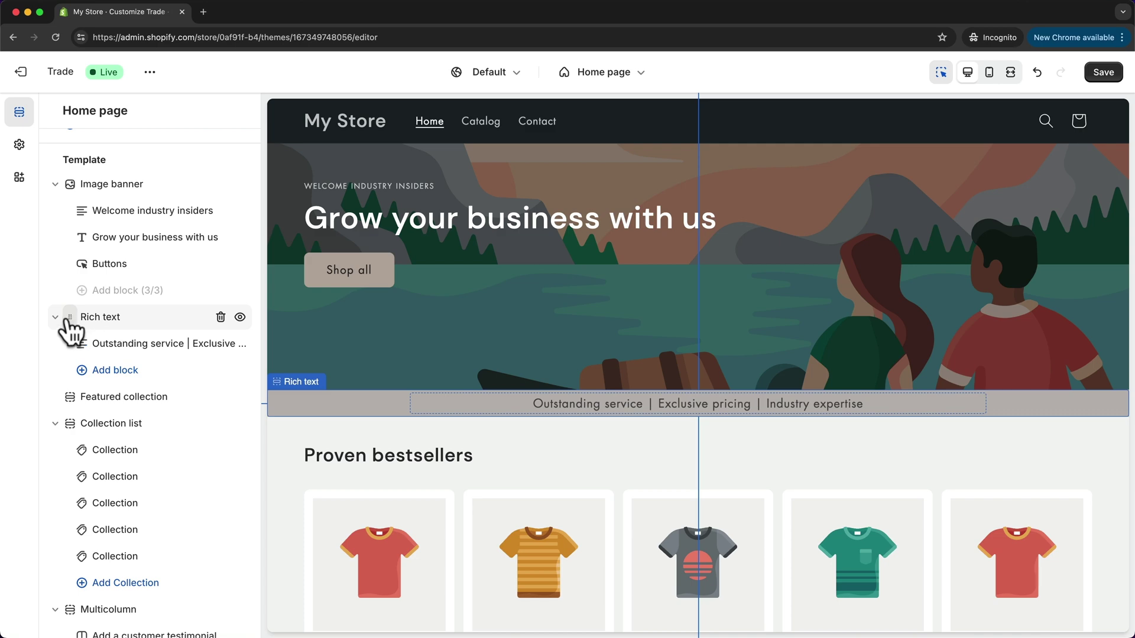
pyautogui.moveTo(68, 322)
pyautogui.mouseDown()
pyautogui.moveTo(52, 410)
pyautogui.moveTo(55, 280)
pyautogui.moveTo(54, 318)
pyautogui.mouseUp()
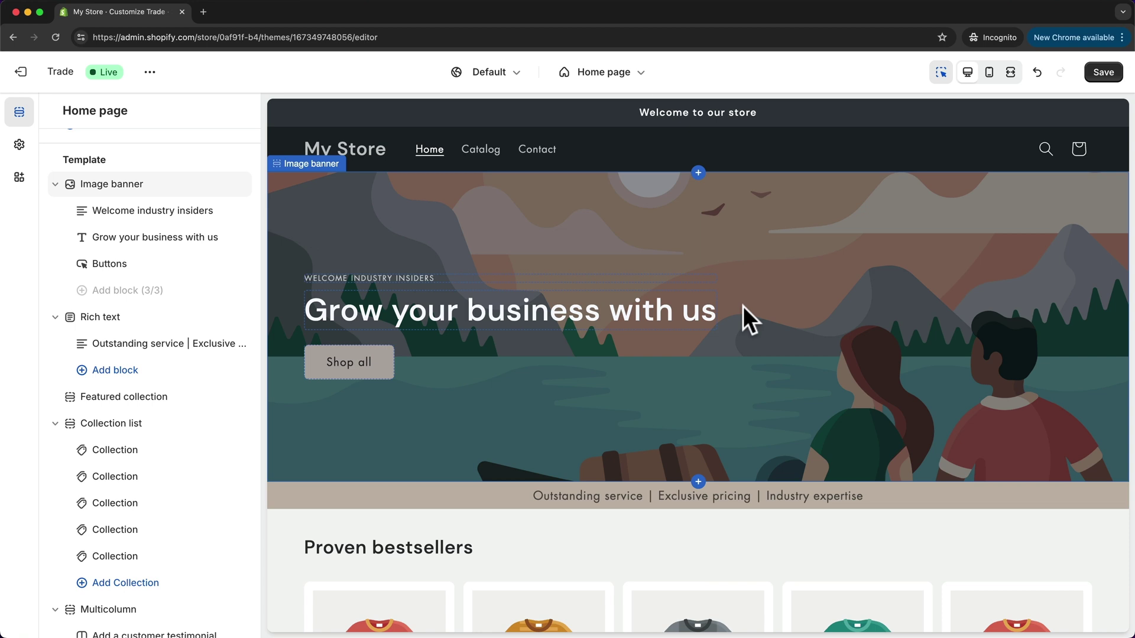
# Insert a Slideshow section above the testimonial Multicolumn, after the collection list
pyautogui.scroll(-10, 745, 310)
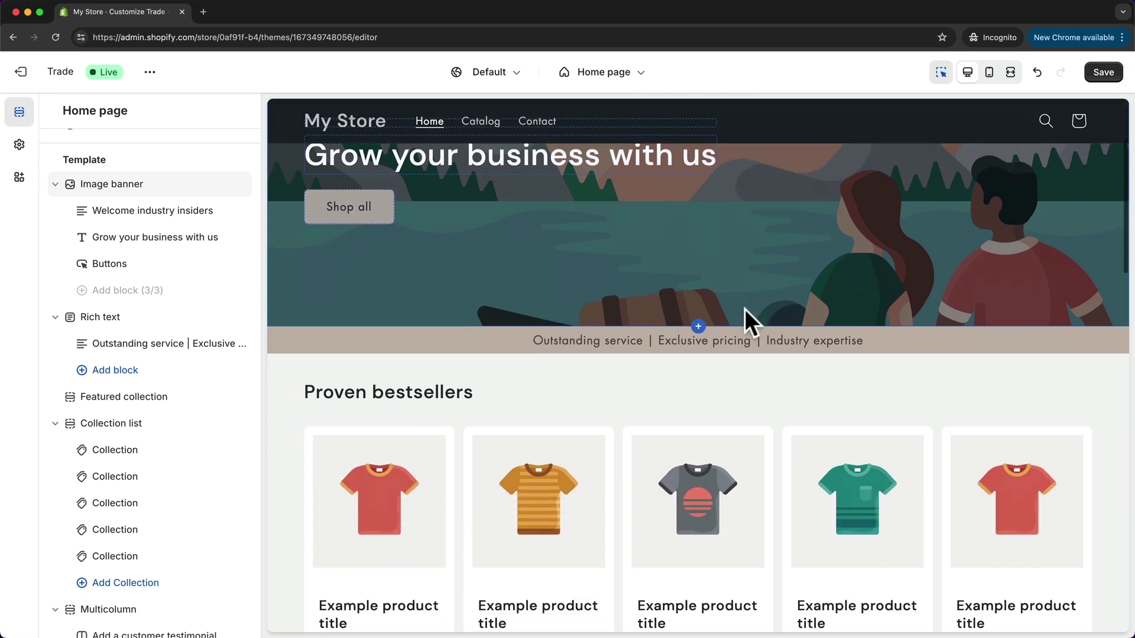
pyautogui.scroll(-5, 733, 346)
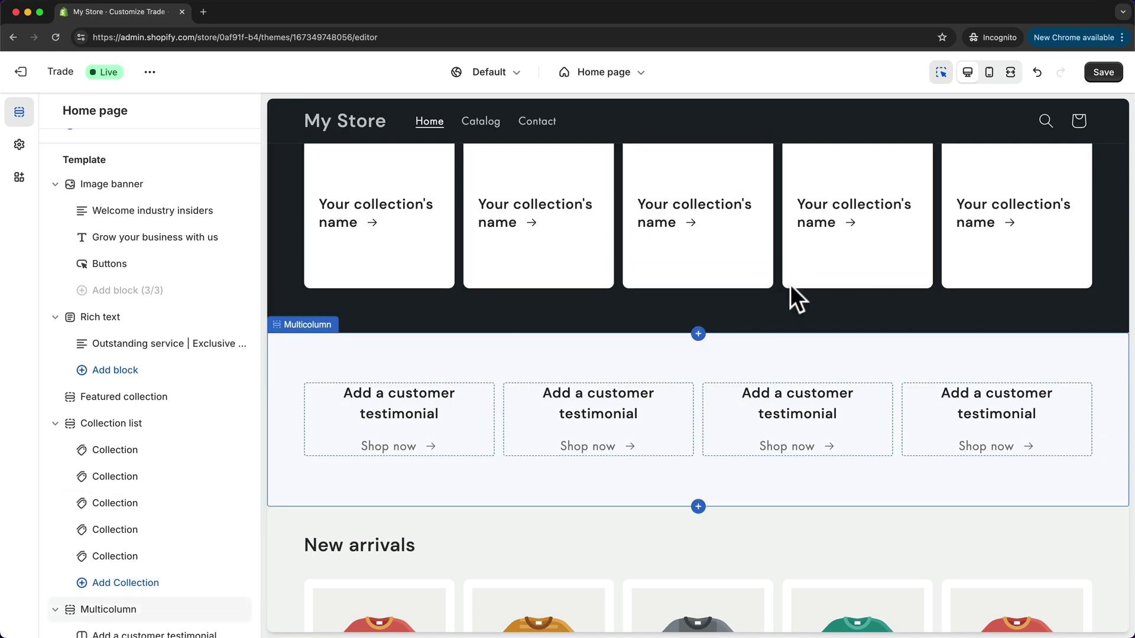
pyautogui.click(696, 334)
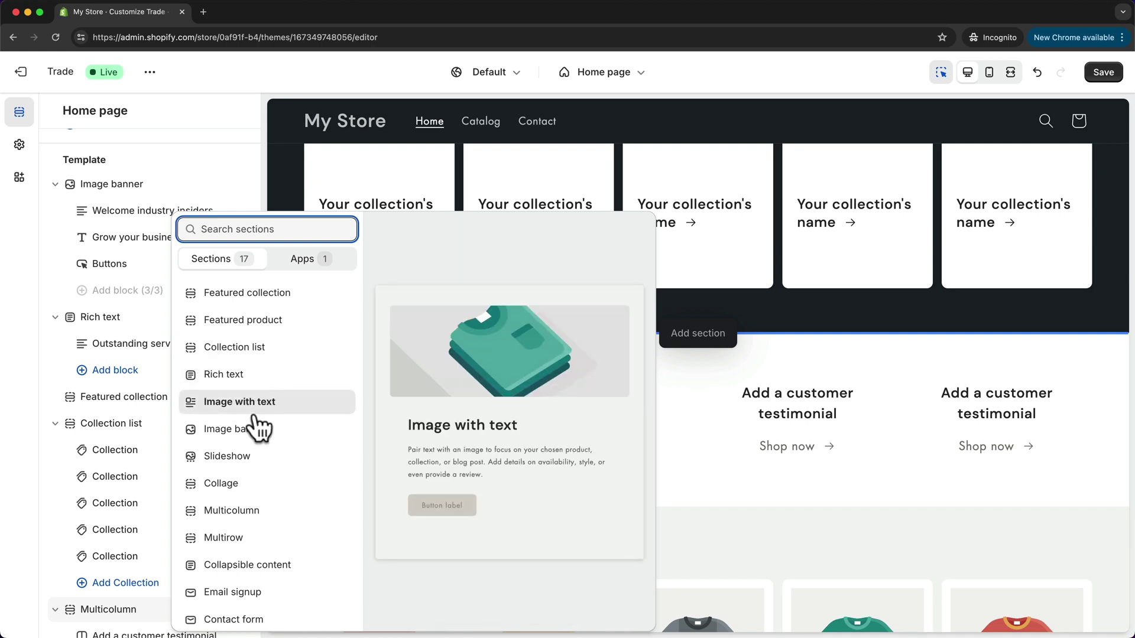
pyautogui.click(240, 458)
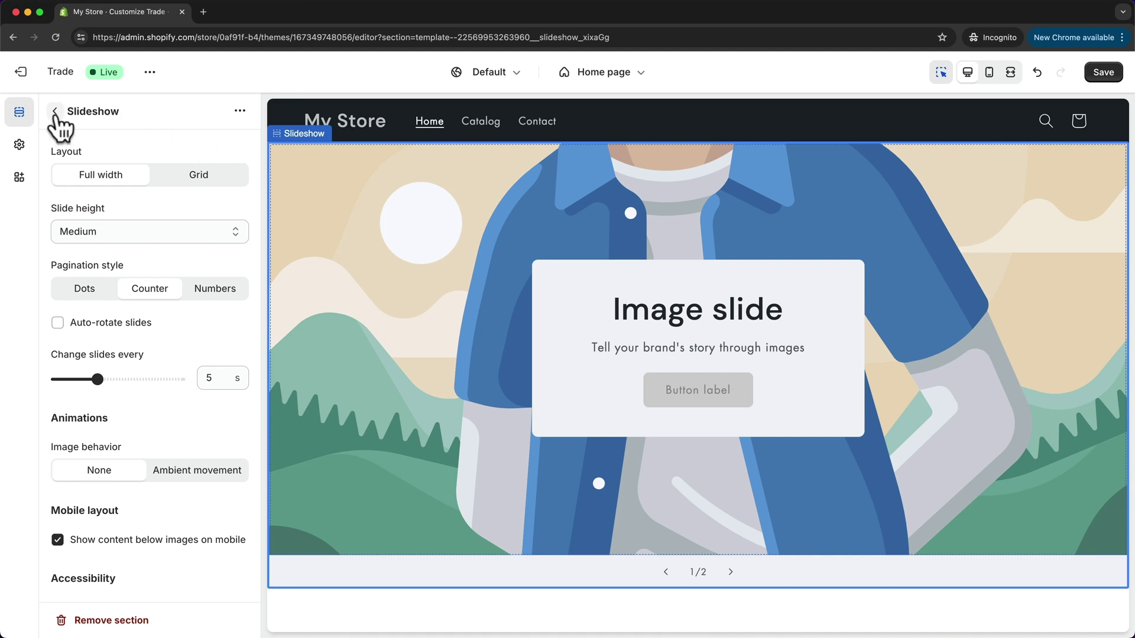
# Leave Slideshow settings and start adding a section after the educational-content Multicolumn
pyautogui.click(55, 111)
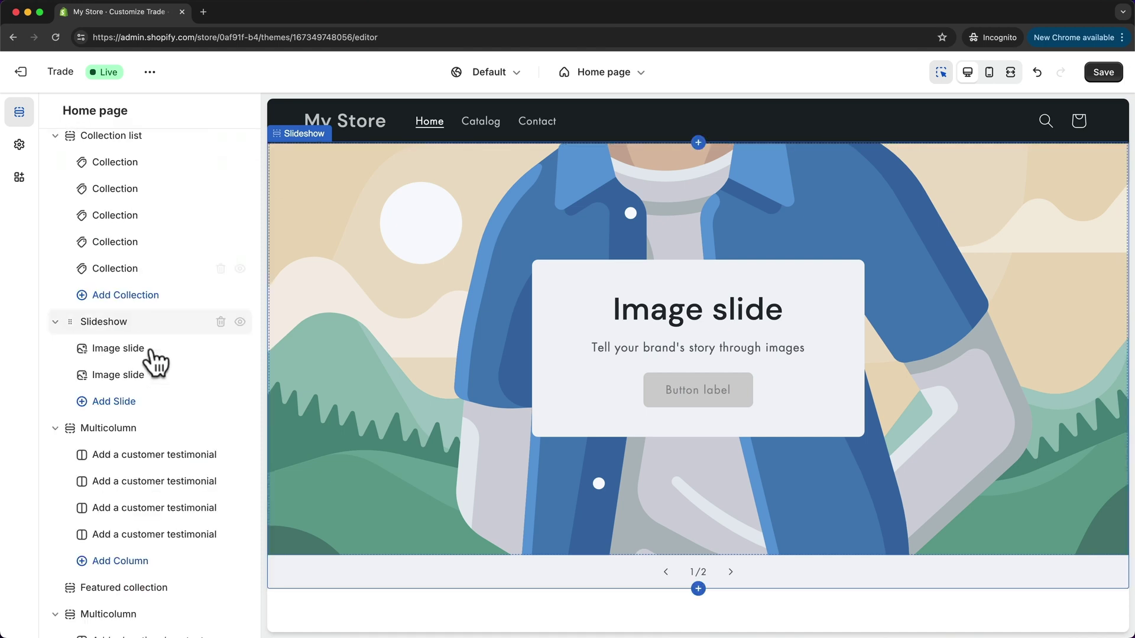
pyautogui.moveTo(167, 275); pyautogui.dragTo(108, 537)
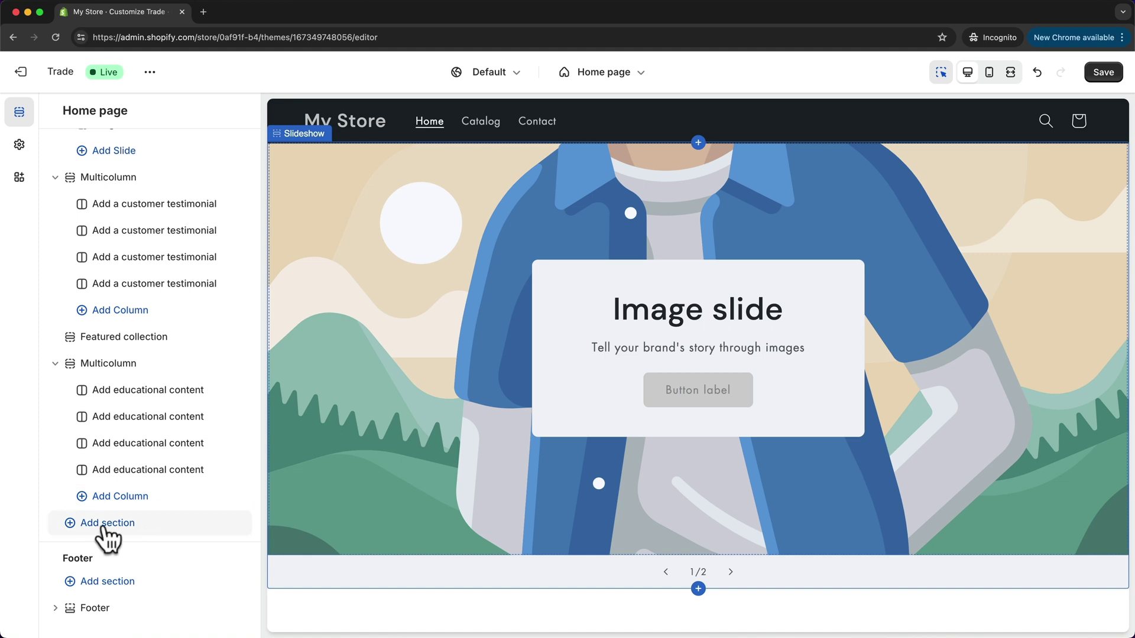
pyautogui.click(110, 525)
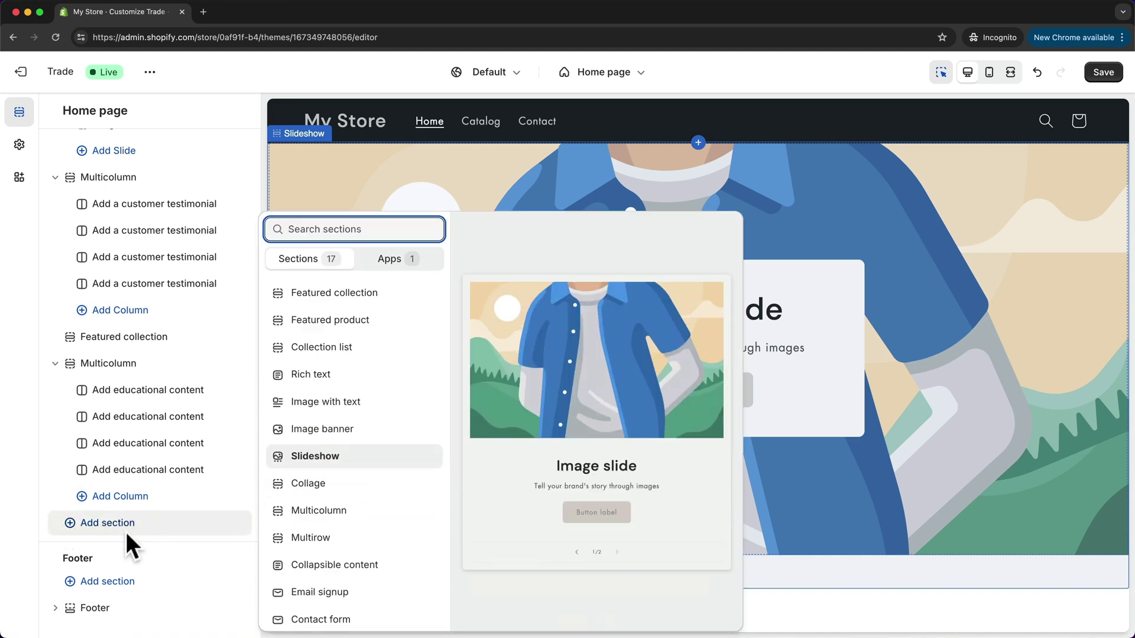